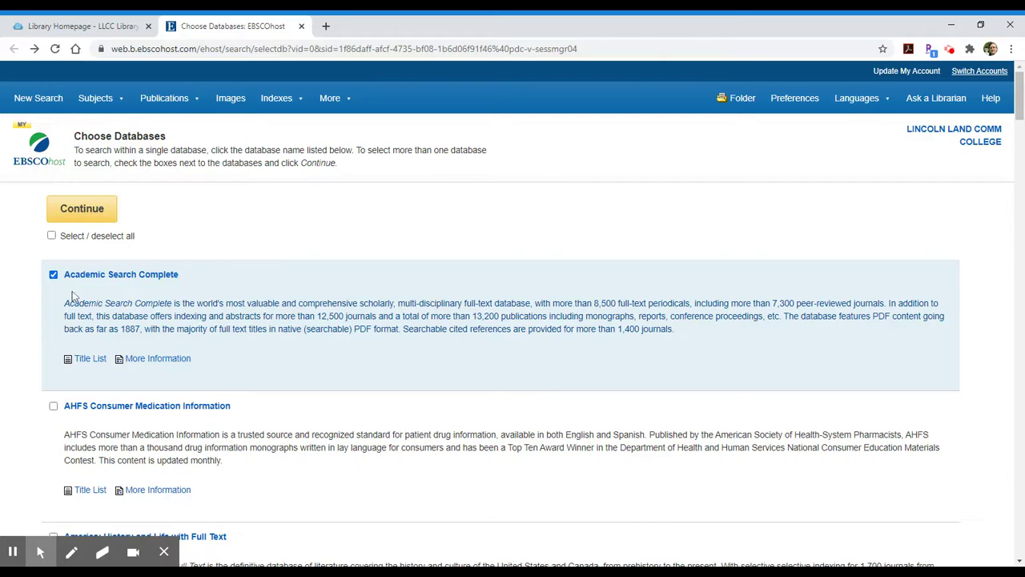
Select Humanities International Complete and MLA International Bibliography in addition to Academic Search Complete, and continue to the search page
scroll(72, 296, "down", 20)
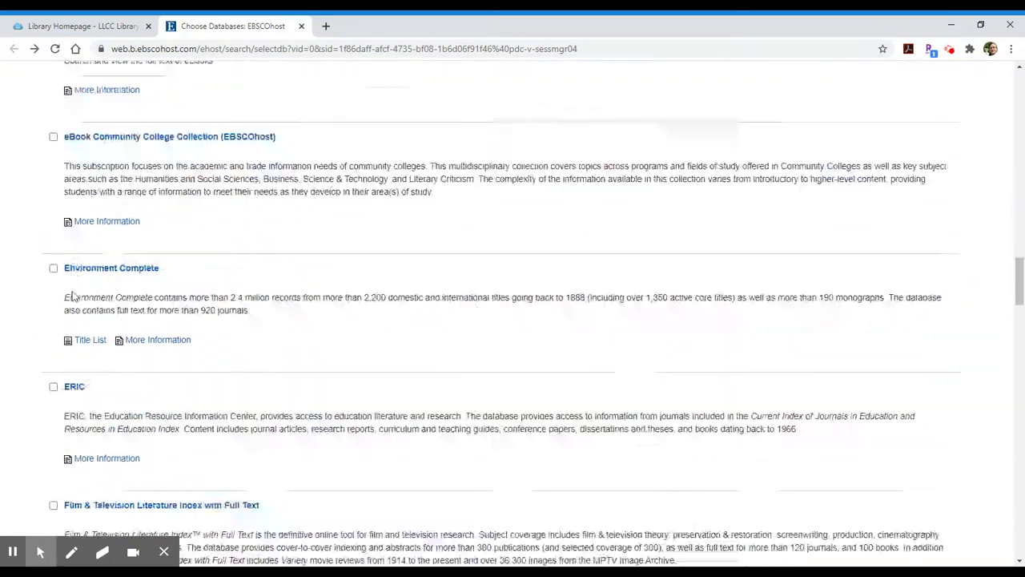
scroll(72, 293, "down", 6)
scroll(72, 293, "up", 5)
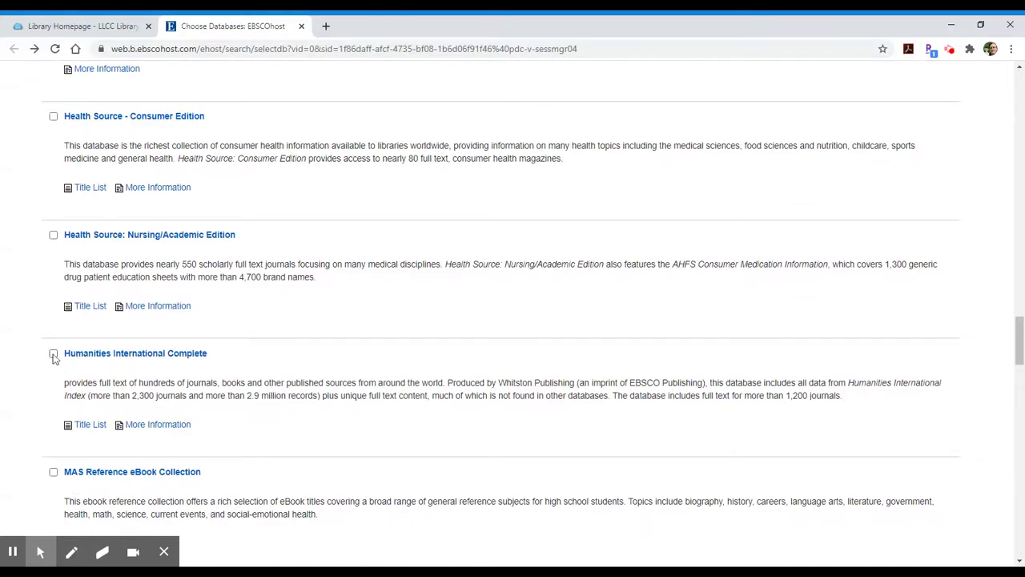
left_click(53, 354)
scroll(317, 304, "down", 7)
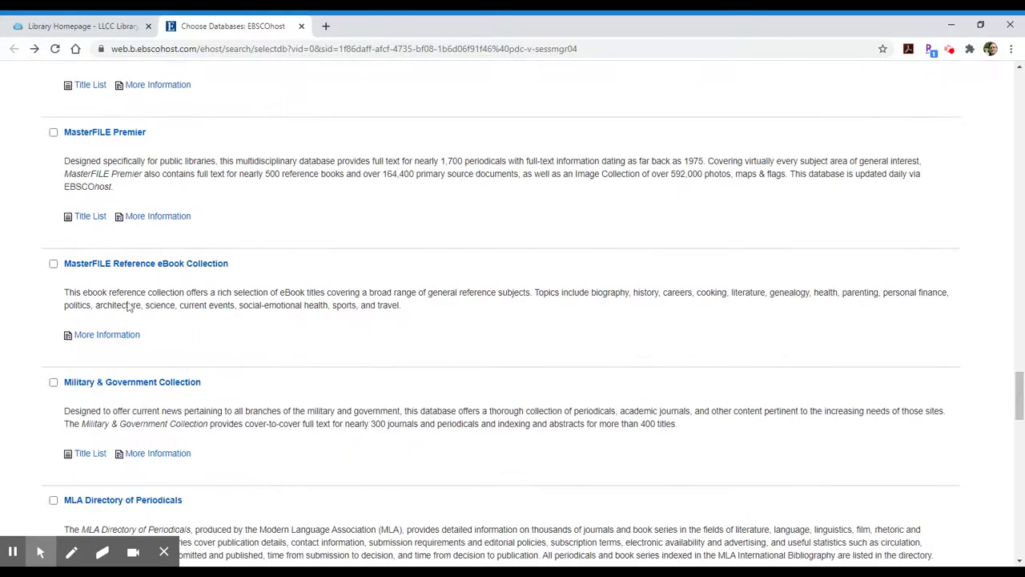
scroll(128, 307, "down", 5)
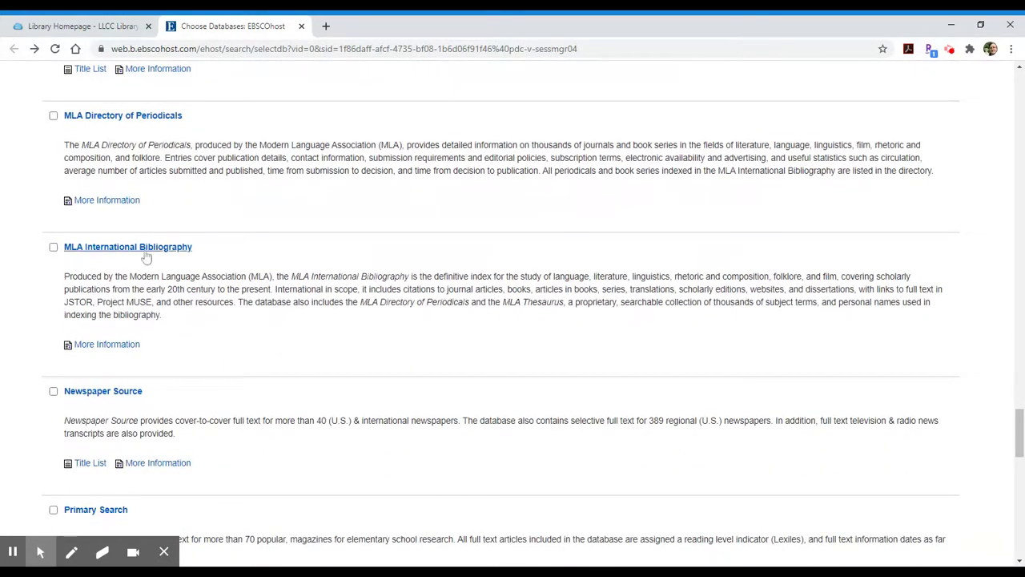
left_click(53, 249)
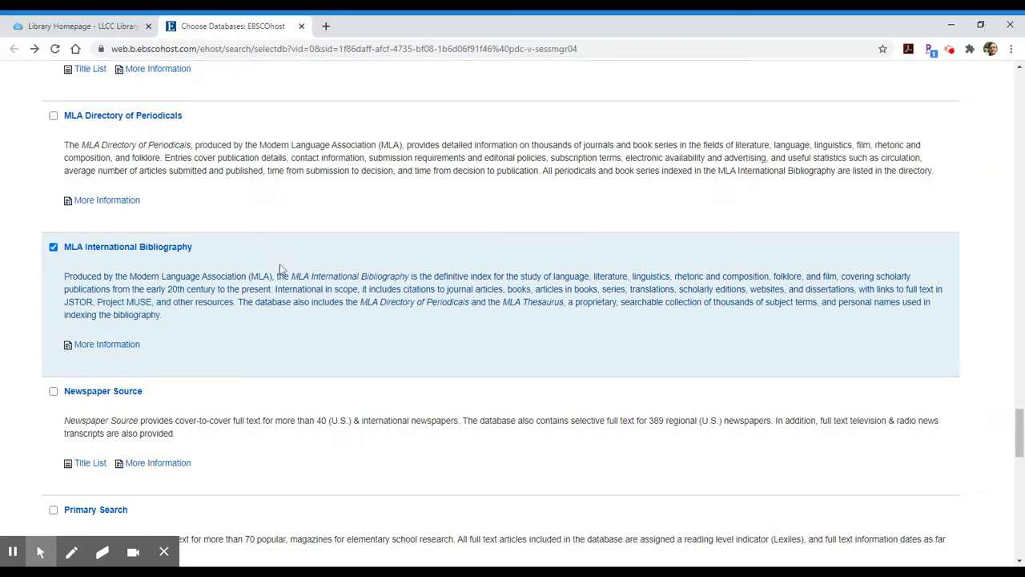
scroll(279, 263, "up", 10)
scroll(279, 268, "up", 20)
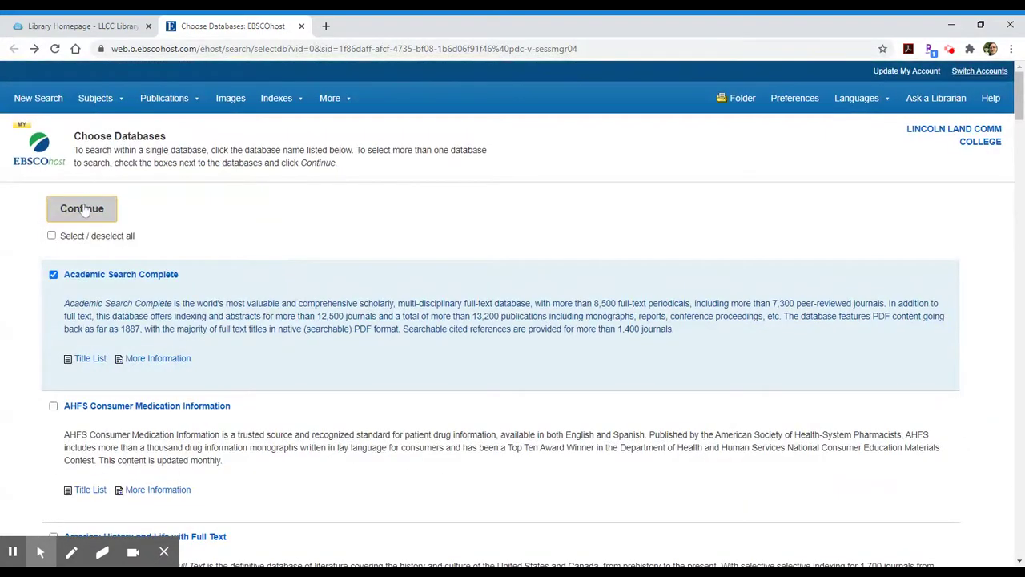
left_click(86, 208)
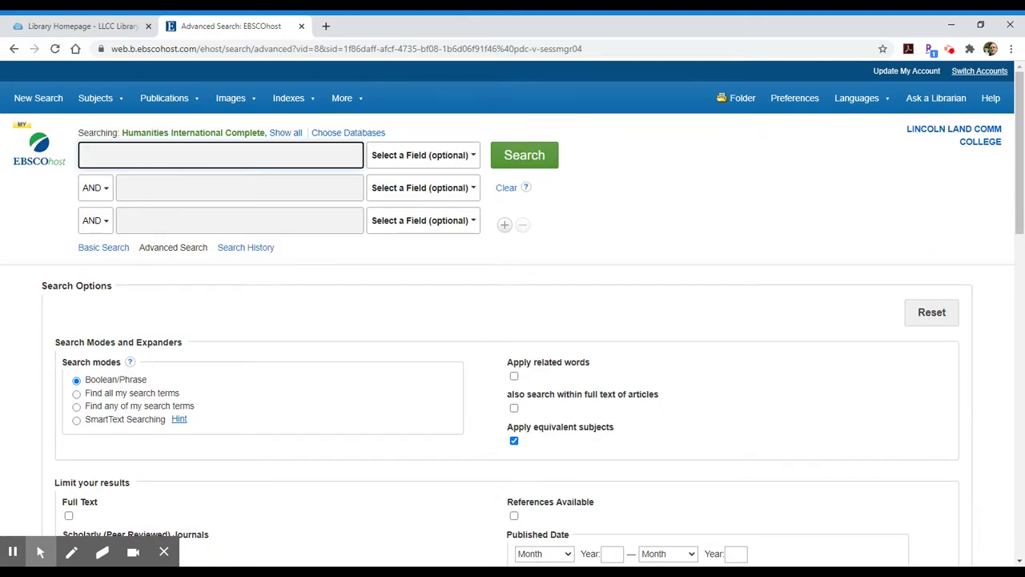
Reopen the database selection, switch Academic Search Complete and MLA International Bibliography off and on again, and confirm the selection
left_click_drag(122, 133, 262, 134)
left_click(262, 133)
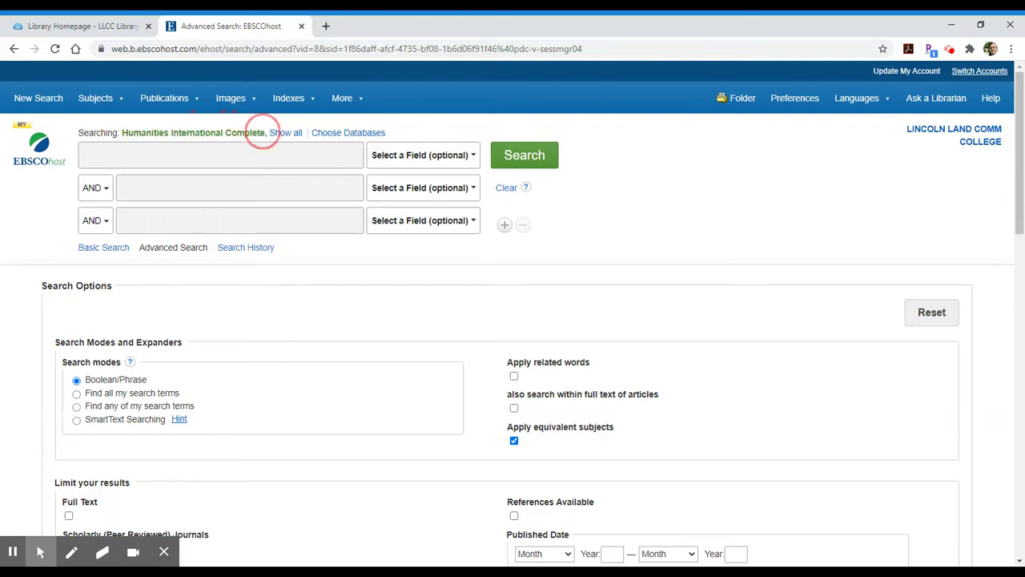
left_click(339, 136)
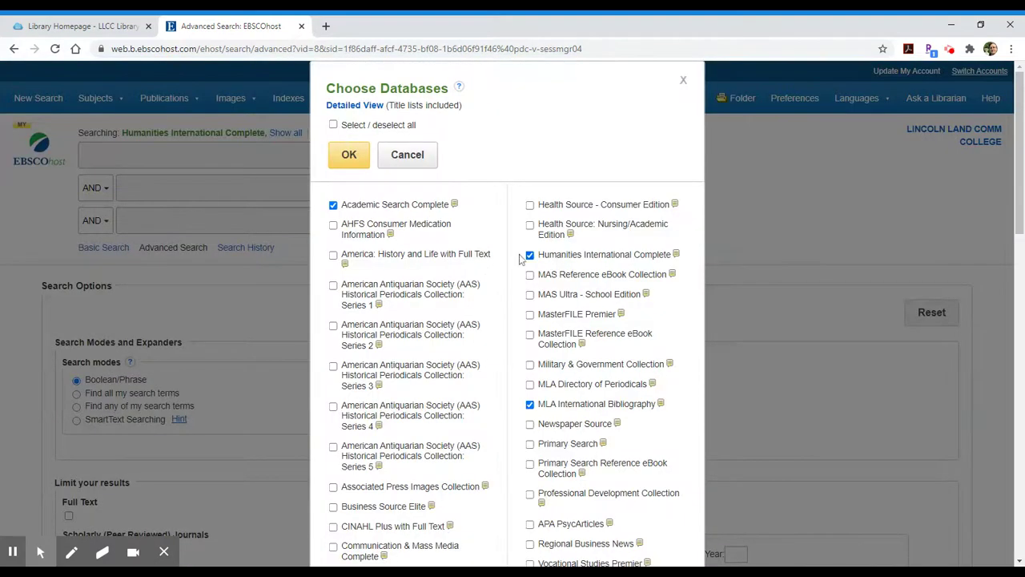
left_click(333, 205)
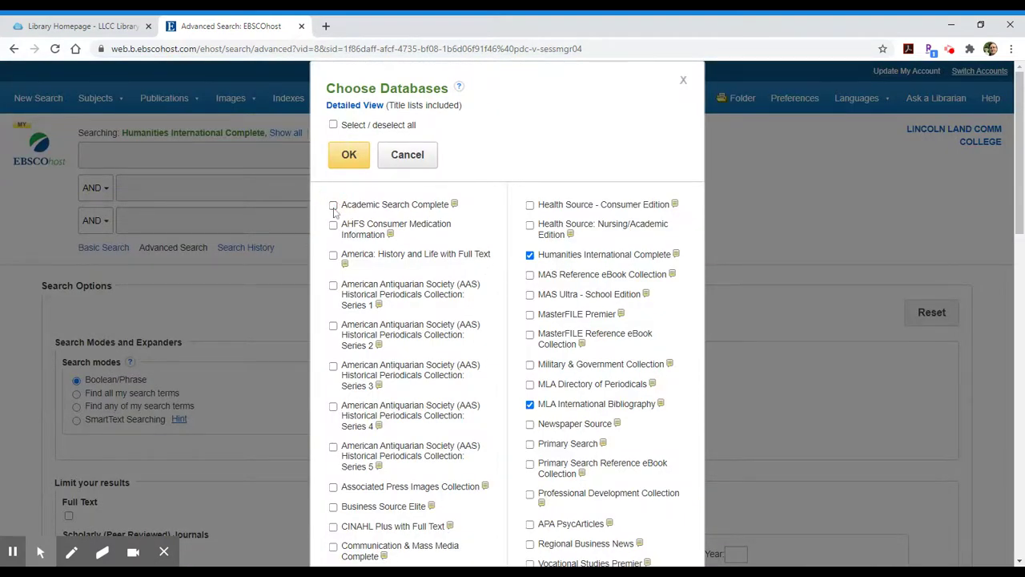
left_click(529, 404)
left_click(529, 404)
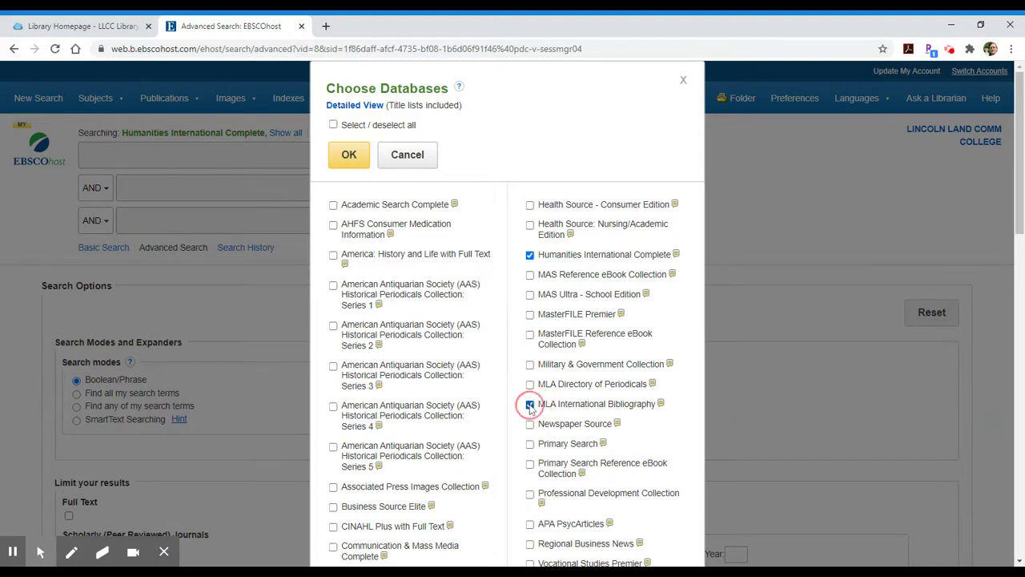
left_click(333, 205)
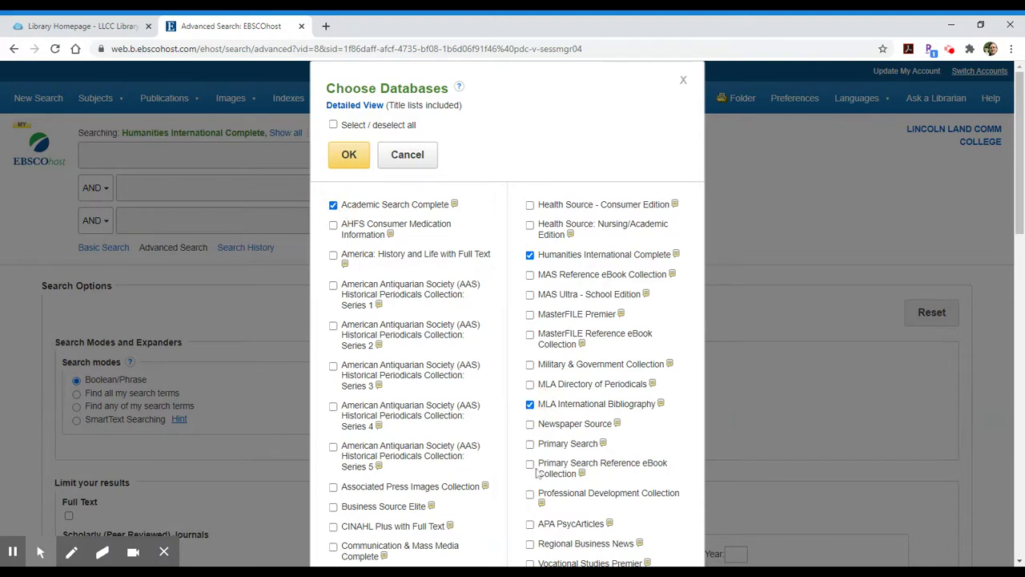
left_click(340, 164)
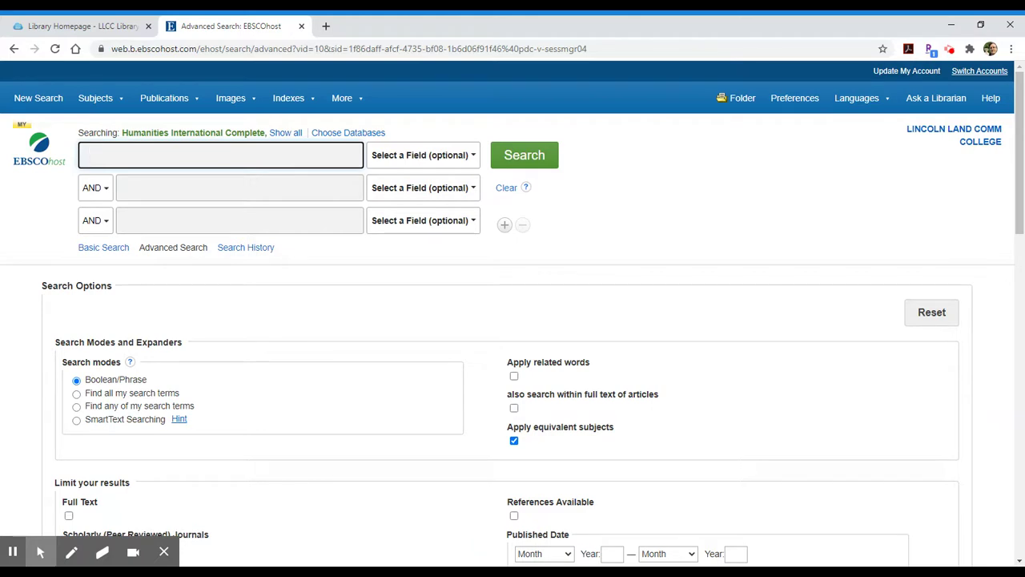
Show all the databases being searched and enter willa cather as the first search term
left_click(283, 134)
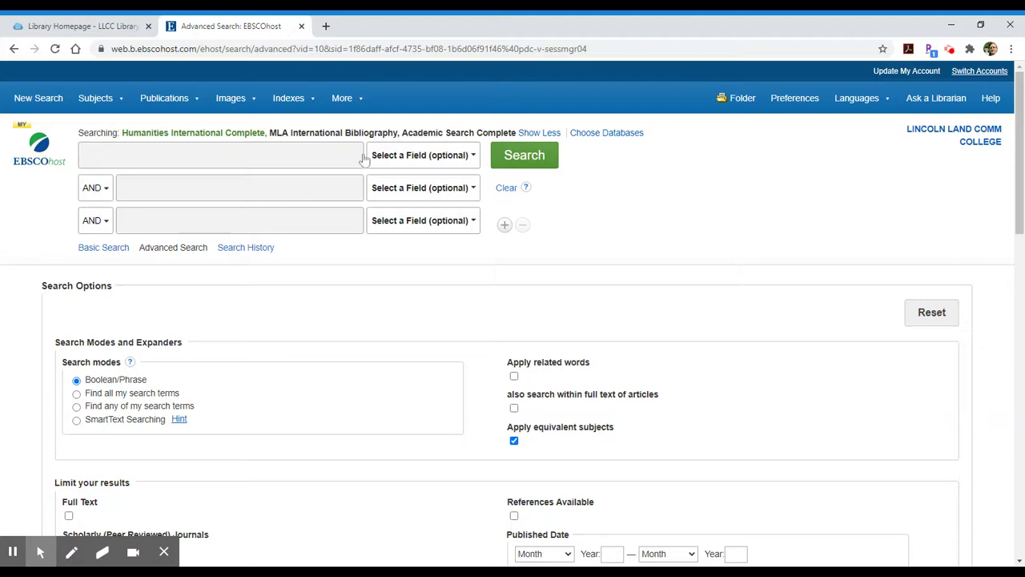
left_click(220, 157)
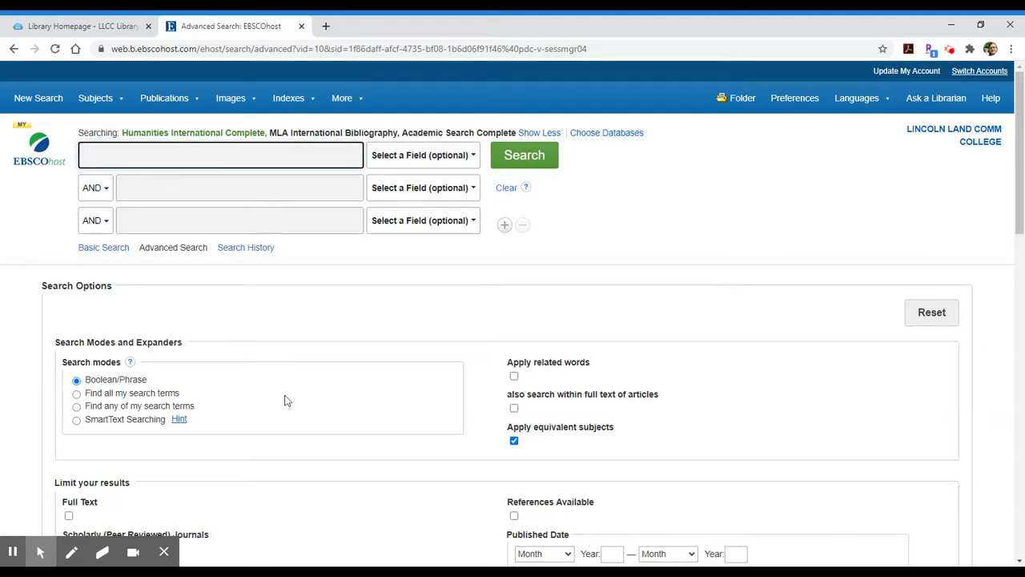
type("willa cather")
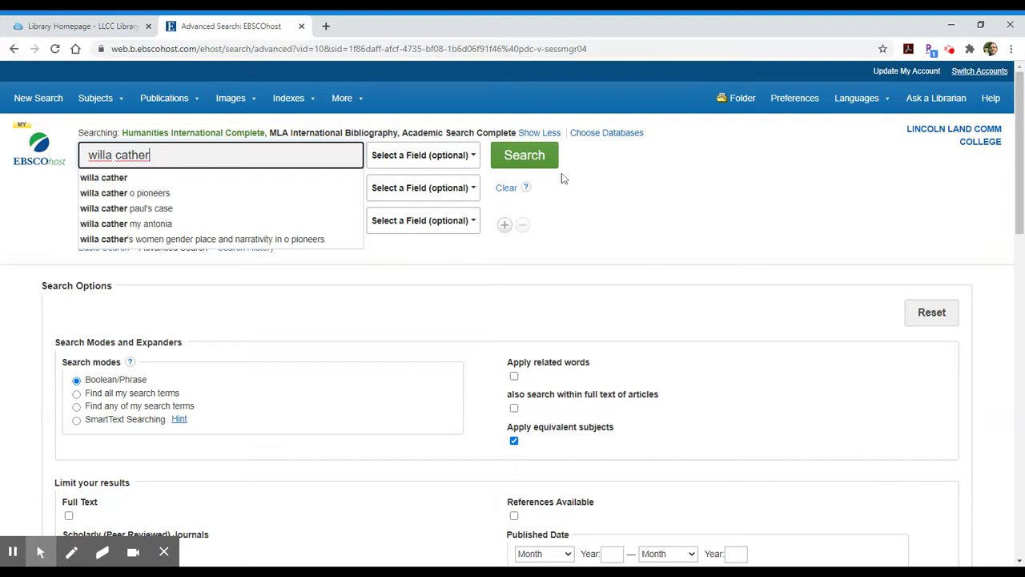
left_click(595, 176)
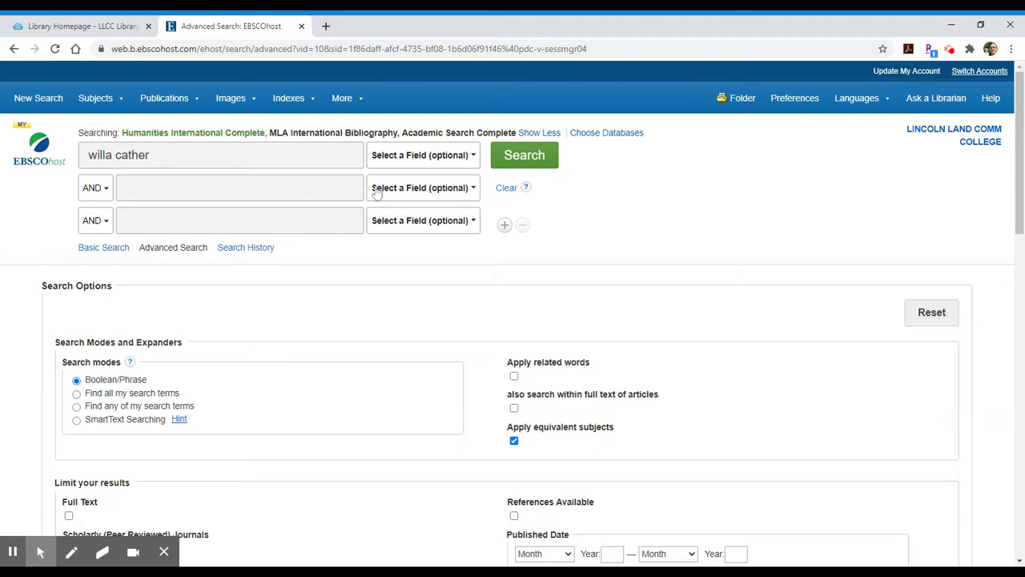
Review the optional search fields and try the Full Text and Scholarly (Peer Reviewed) Journals limiters, switching both off again
left_click(390, 162)
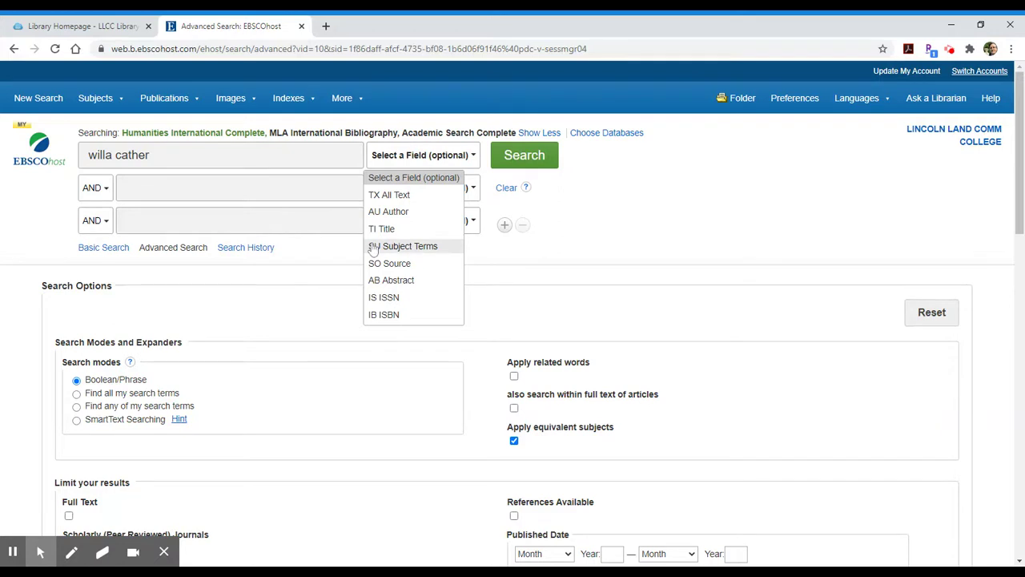
left_click(329, 283)
scroll(275, 304, "down", 3)
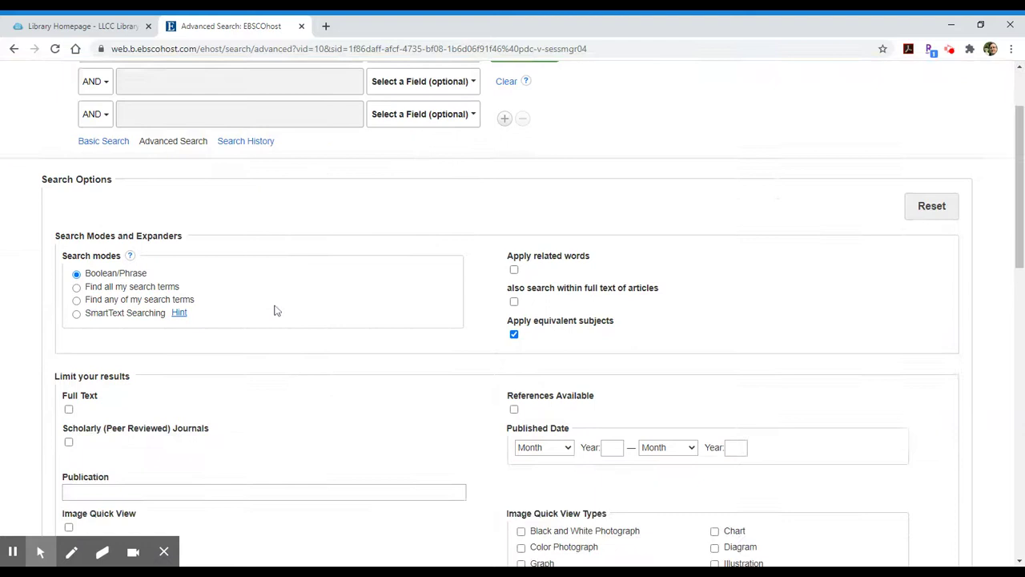
scroll(530, 181, "up", 1)
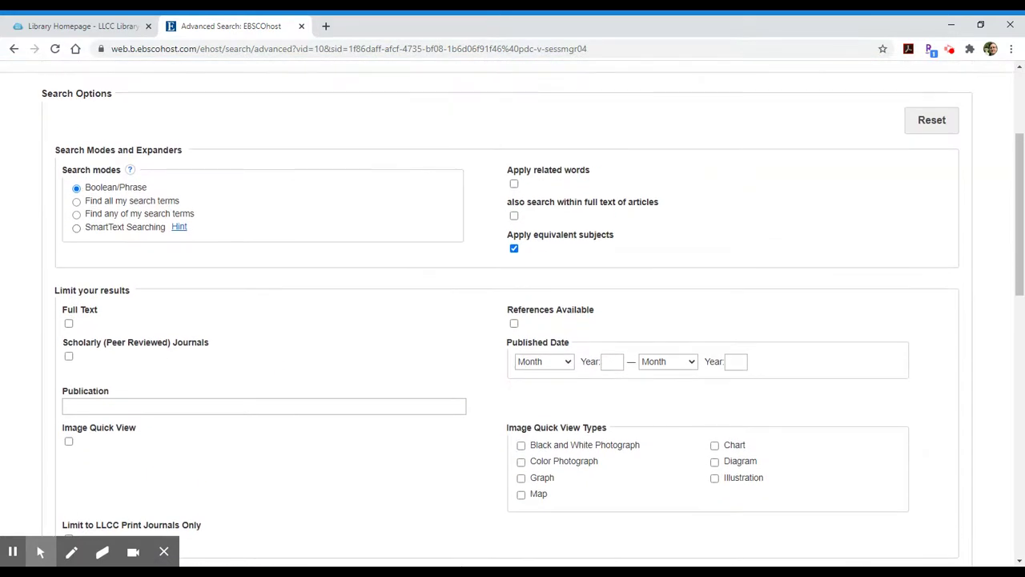
left_click_drag(40, 94, 111, 93)
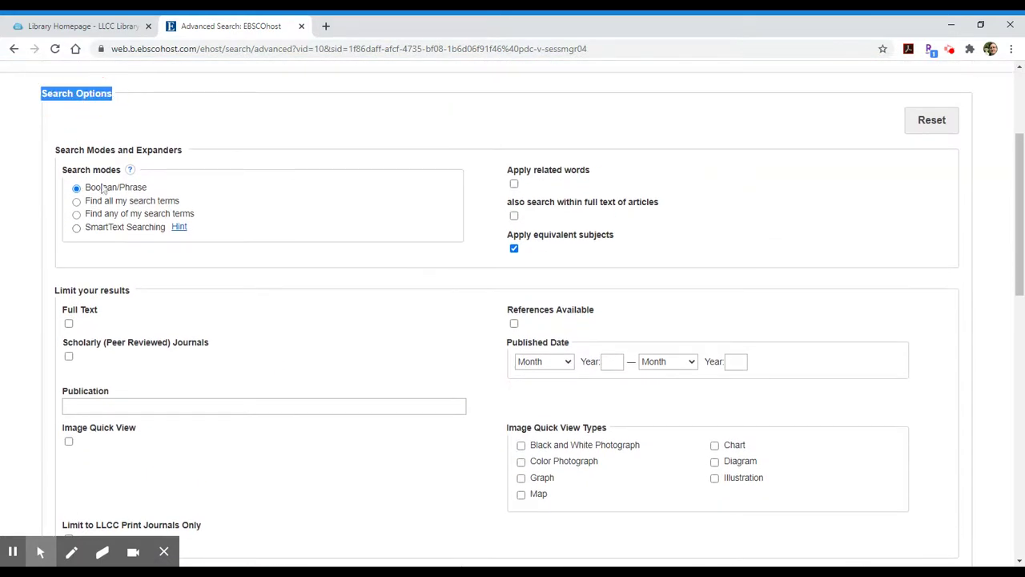
left_click(69, 324)
left_click(69, 355)
left_click(69, 356)
left_click(69, 323)
scroll(277, 313, "up", 2)
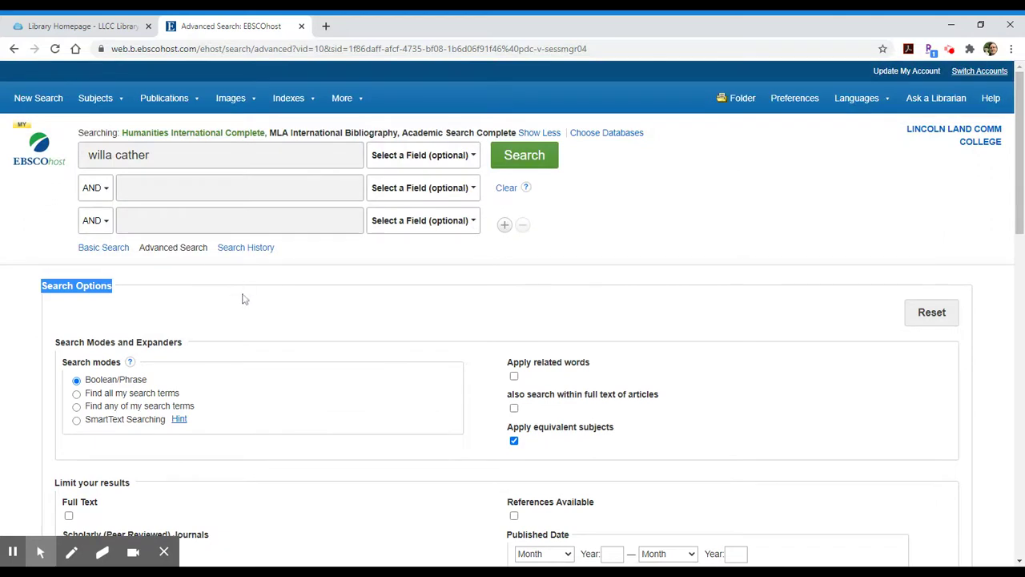
Run the search for willa cather and check the total number of results
left_click(540, 160)
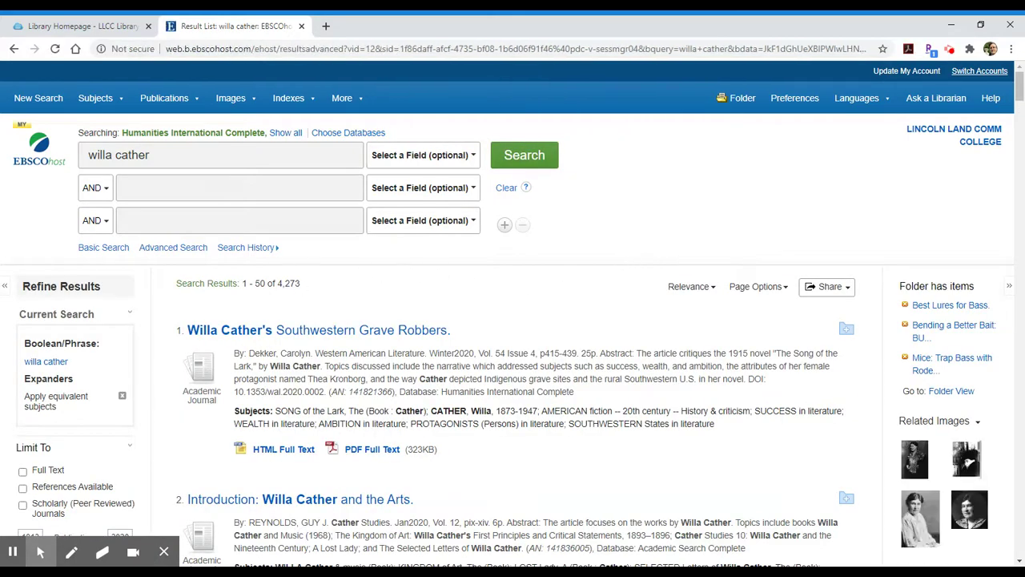
left_click_drag(267, 282, 298, 283)
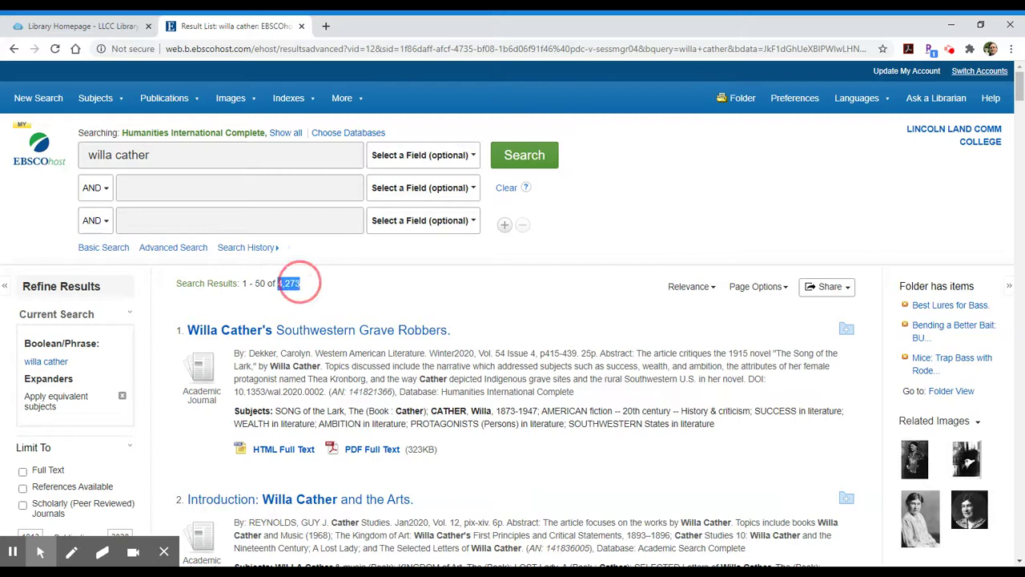
left_click(304, 288)
mouse_move(298, 101)
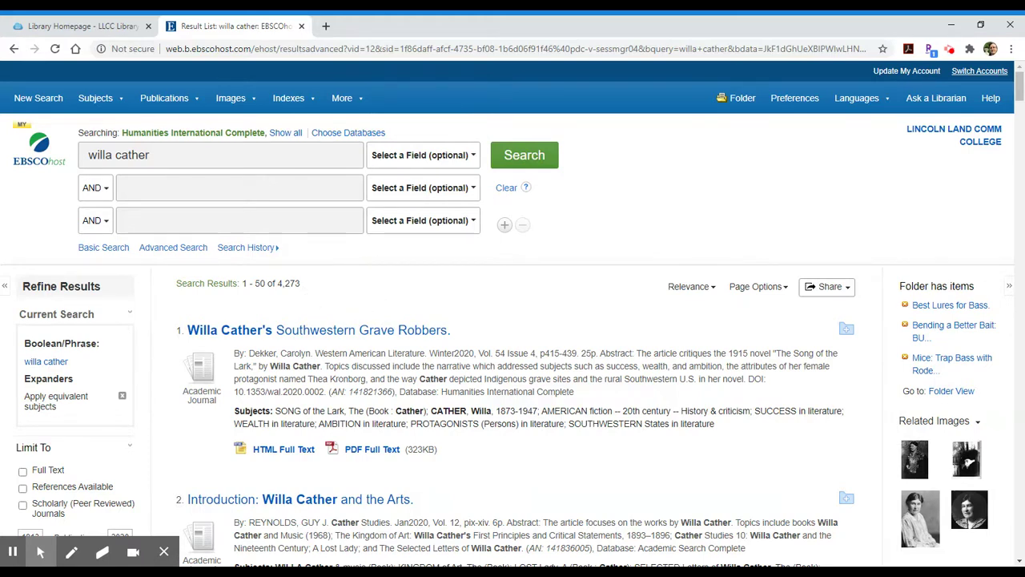
left_click_drag(276, 283, 298, 285)
left_click(357, 293)
Limit the results to Scholarly (Peer Reviewed) Journals and check the new result total
scroll(358, 286, "down", 2)
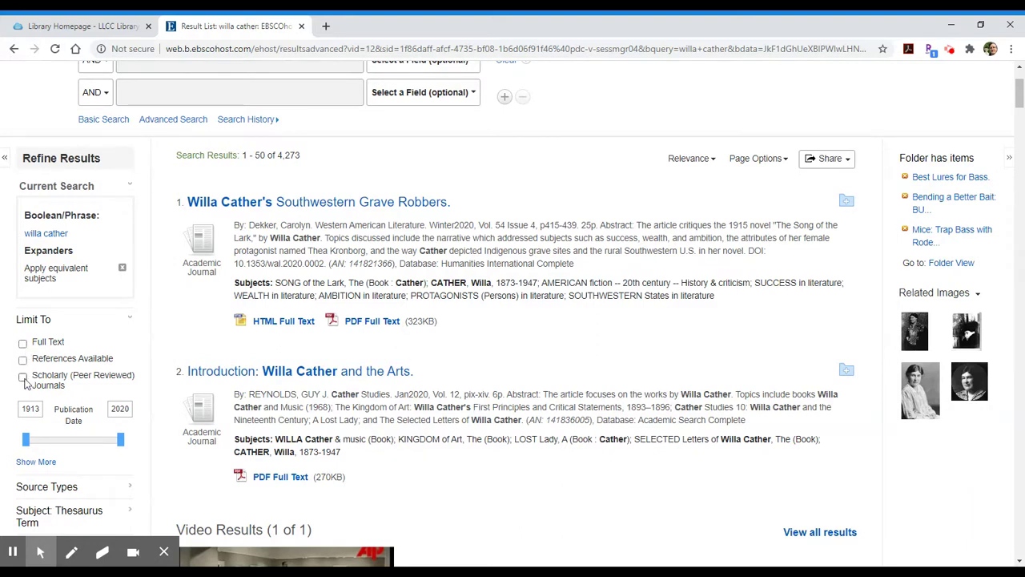
left_click(22, 376)
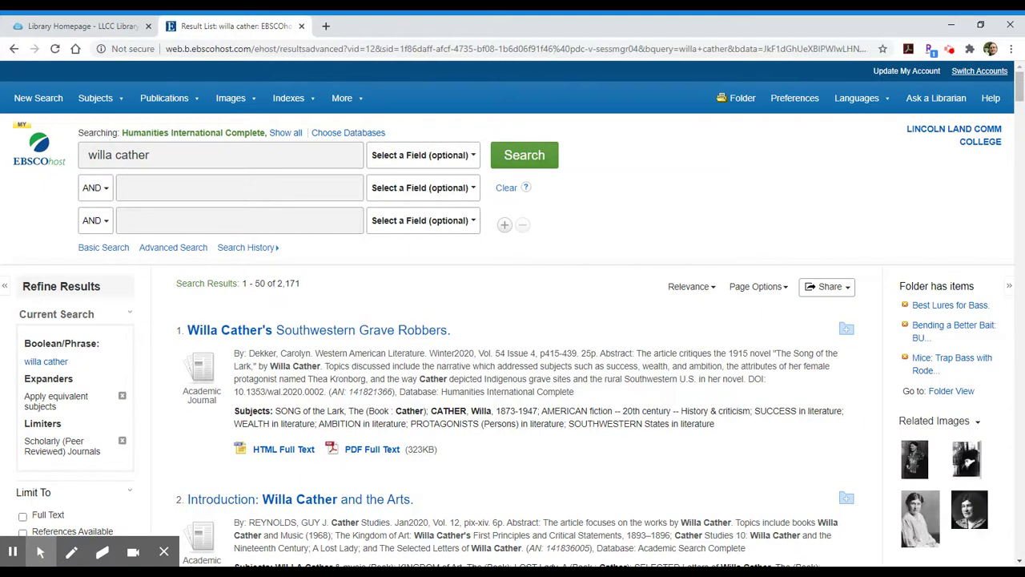
left_click_drag(276, 283, 303, 284)
Look up the article "Legendary Affect: Intimacies in Willa Cather's Death Comes for the Archbishop" through the library's full-text options in Gale Literature Resource Center
scroll(501, 375, "down", 2)
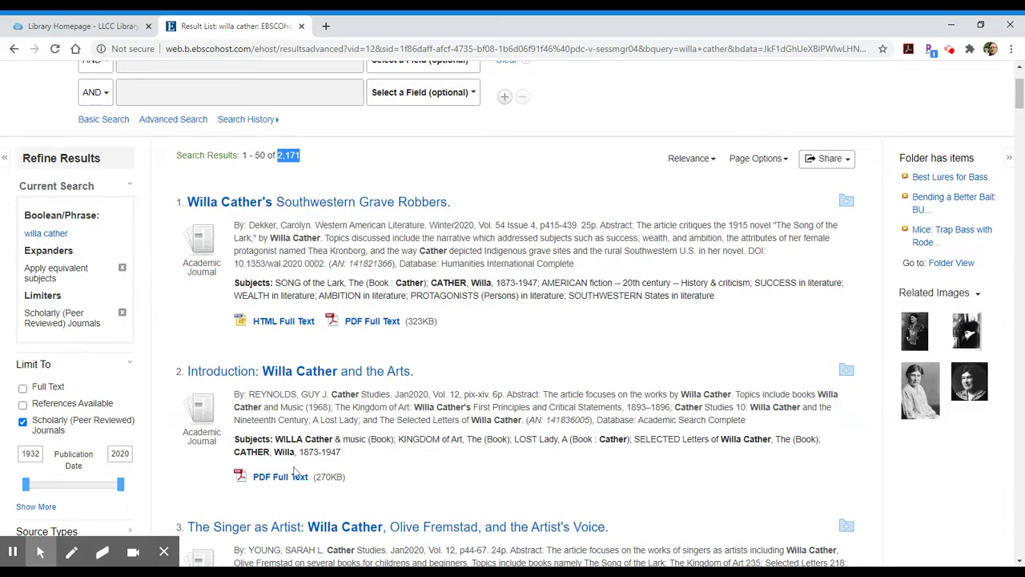
scroll(433, 378, "down", 7)
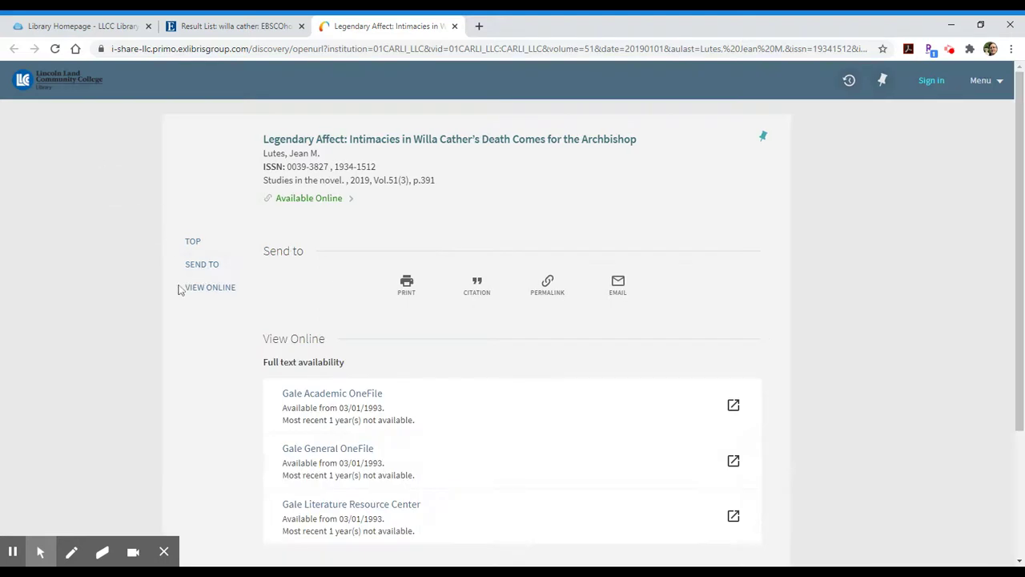
scroll(423, 346, "down", 2)
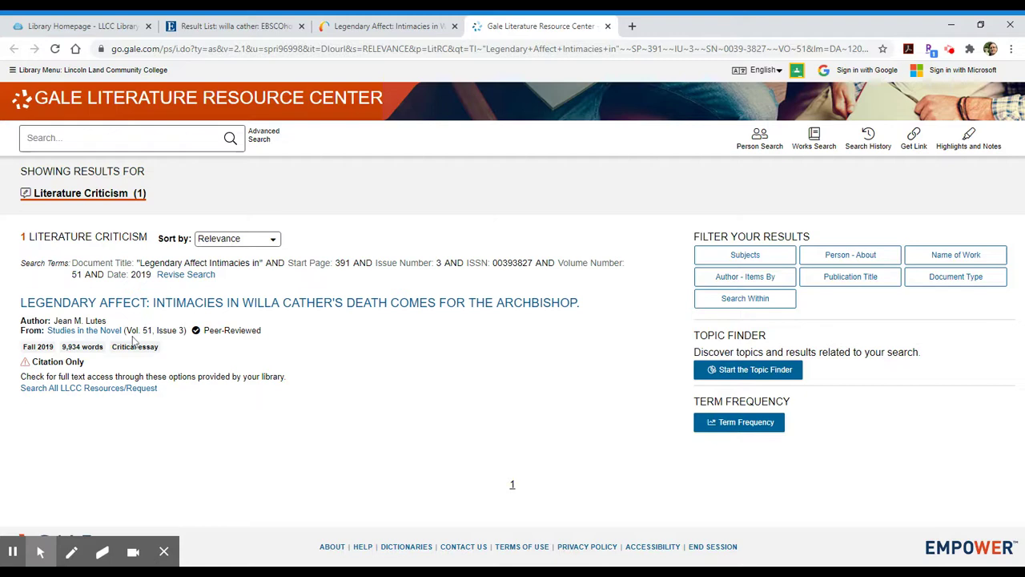
Return to the EBSCOhost result list and narrow the search by adding song of the lark as the second term, combined with AND
left_click(215, 30)
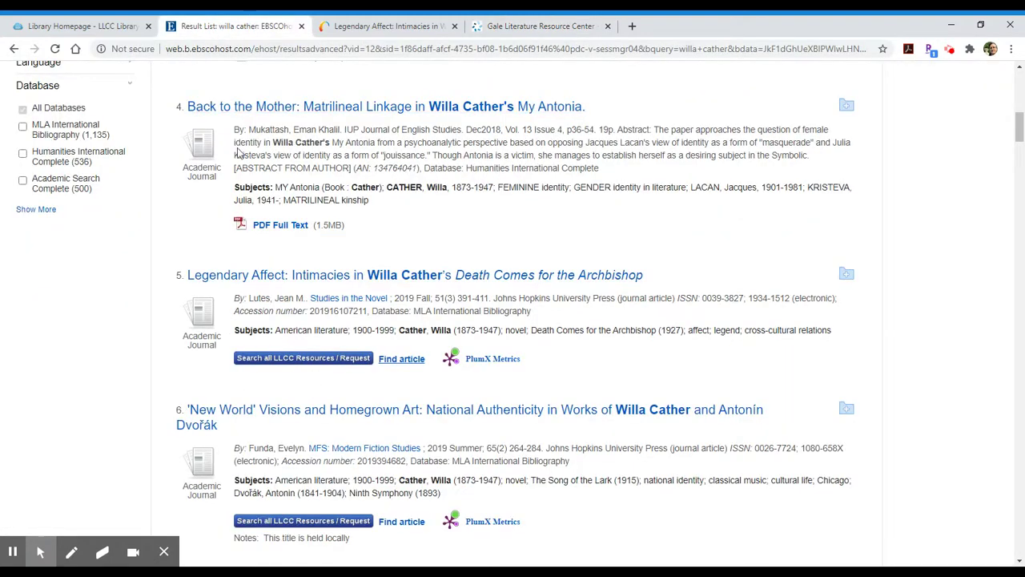
mouse_move(481, 359)
scroll(295, 369, "up", 8)
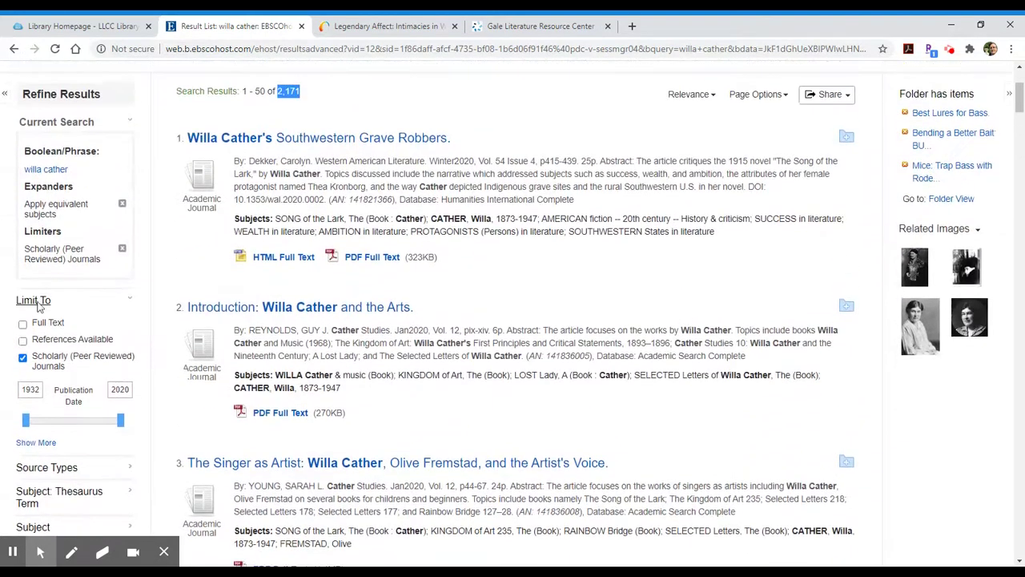
scroll(373, 293, "up", 2)
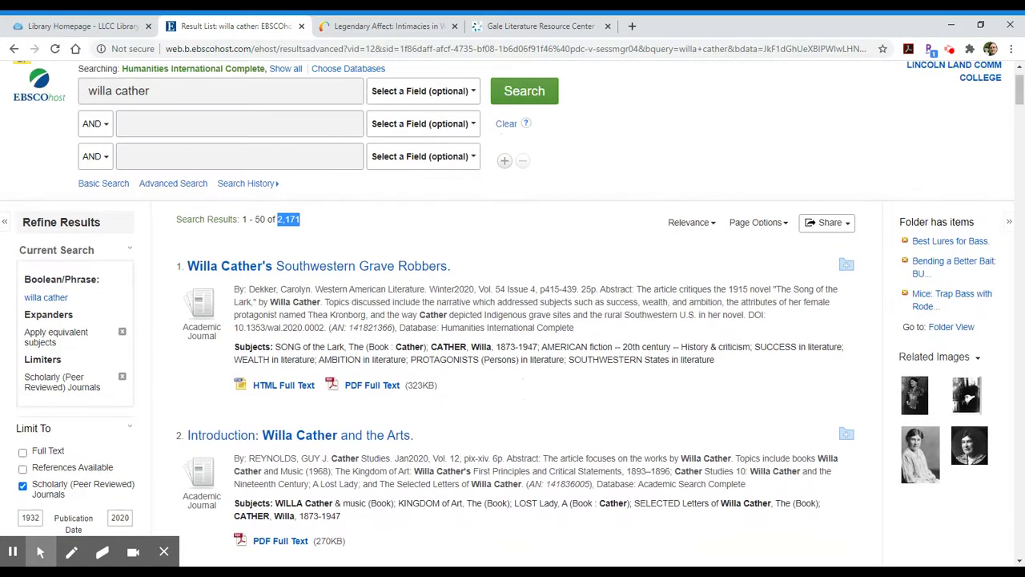
left_click(127, 123)
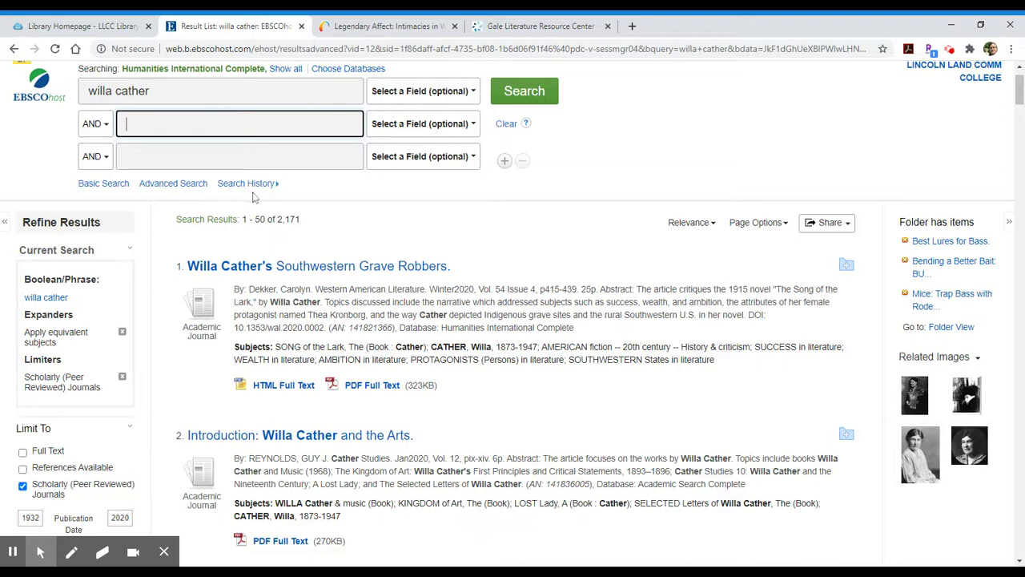
type("sosng of")
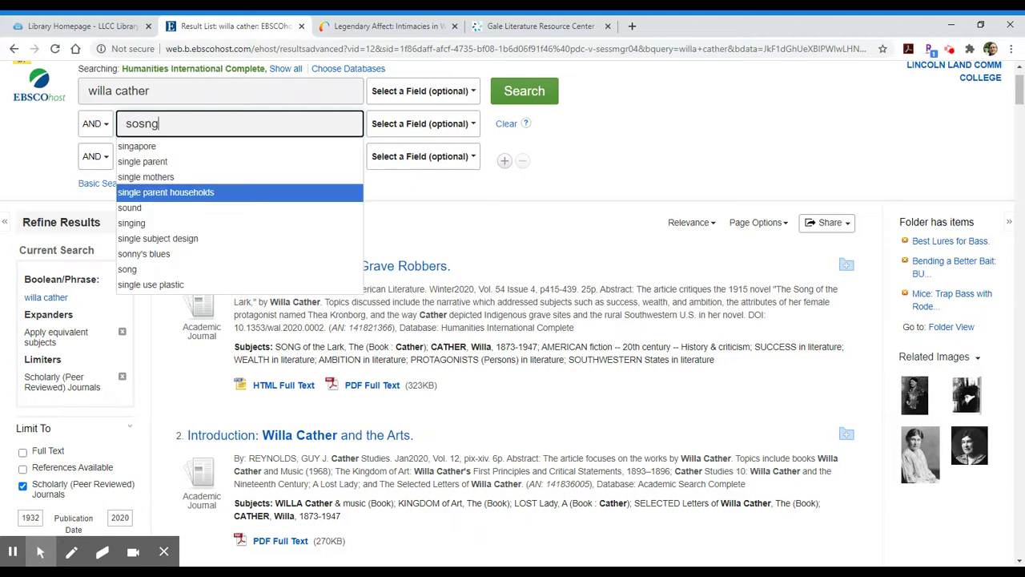
key("BackSpace")
key("BackSpace")
key("BackSpace")
key("BackSpace")
key("BackSpace")
key("BackSpace")
key("BackSpace")
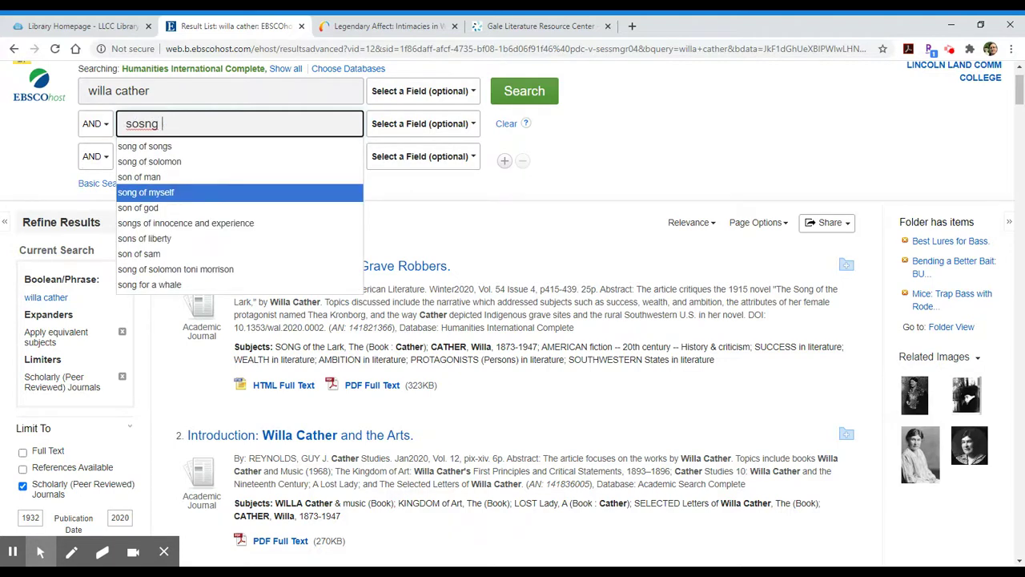
type("ng of the lark")
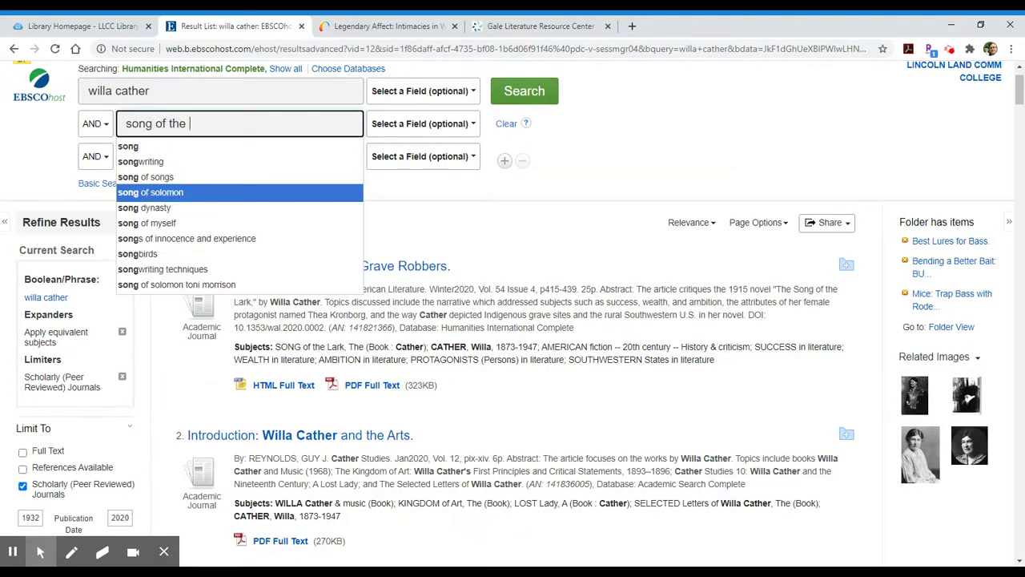
key("Return")
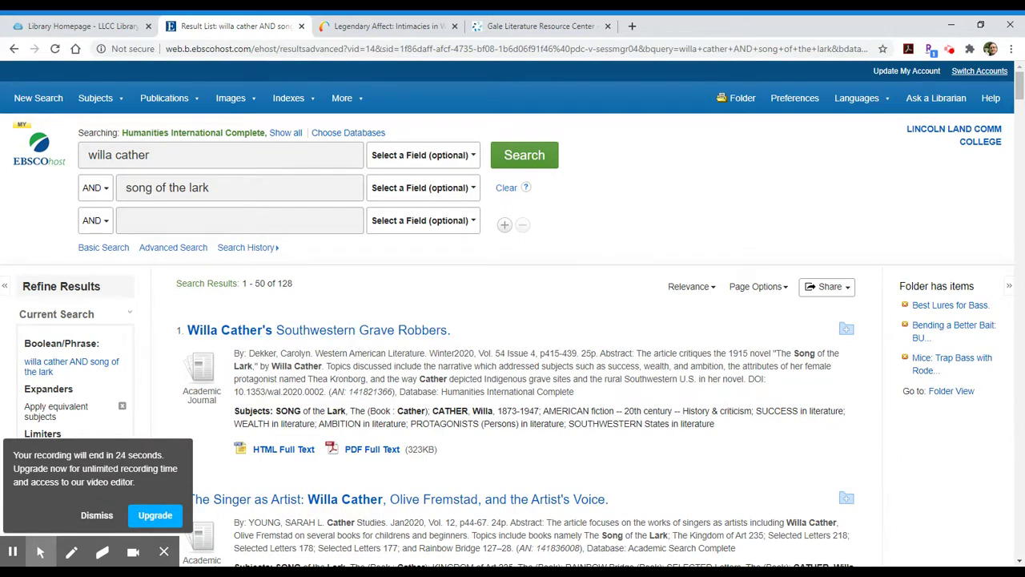
Open the PDF full text of the article "Willa Cather's Southwestern Grave Robbers"
left_click(390, 453)
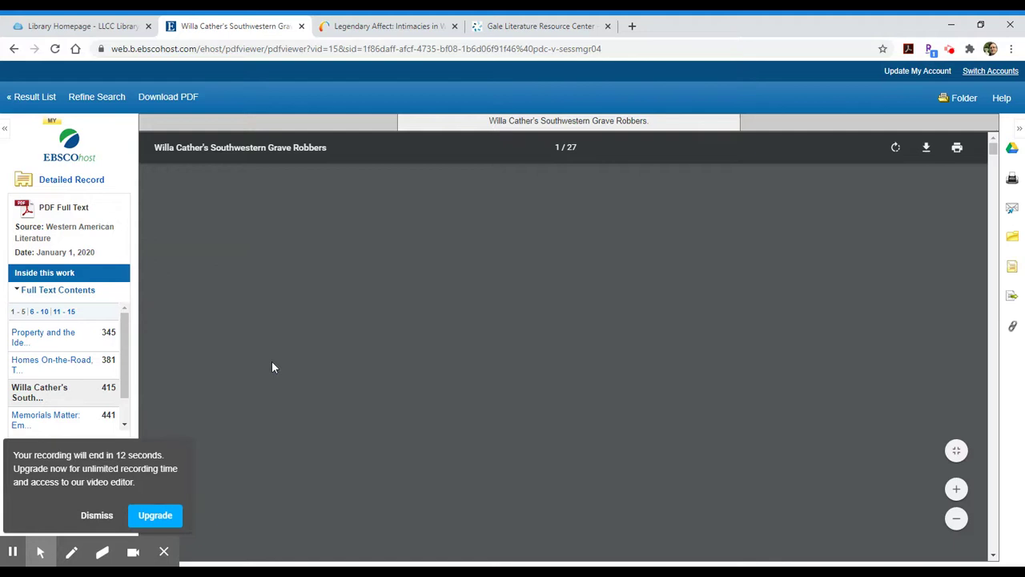
mouse_move(13, 548)
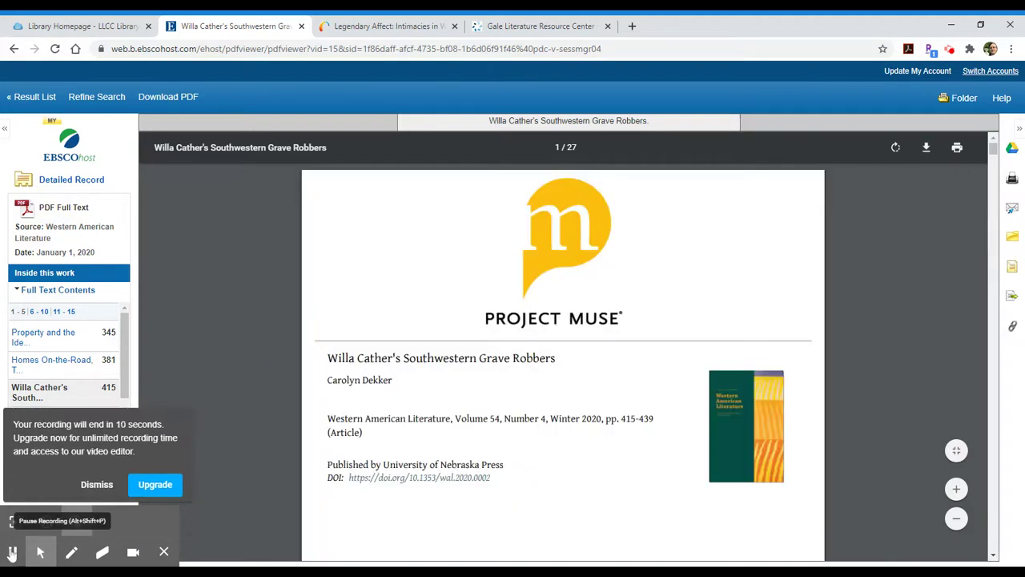